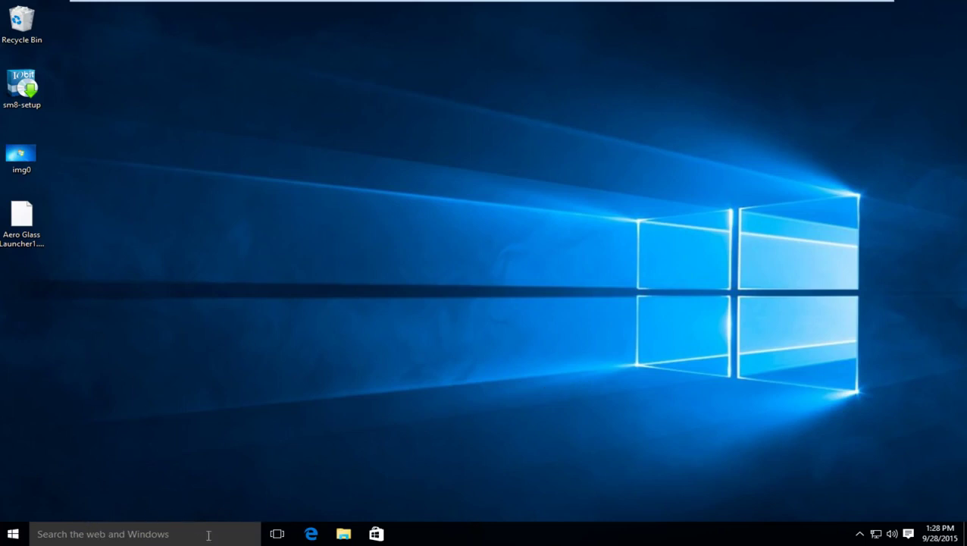
- Hide the Task View button from the taskbar using the taskbar context menu
right_click(521, 537)
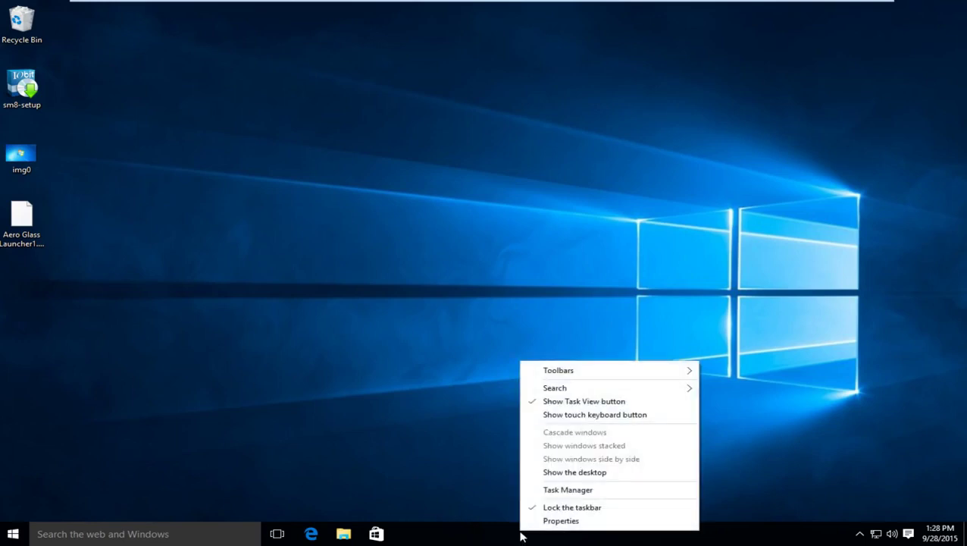
click(537, 401)
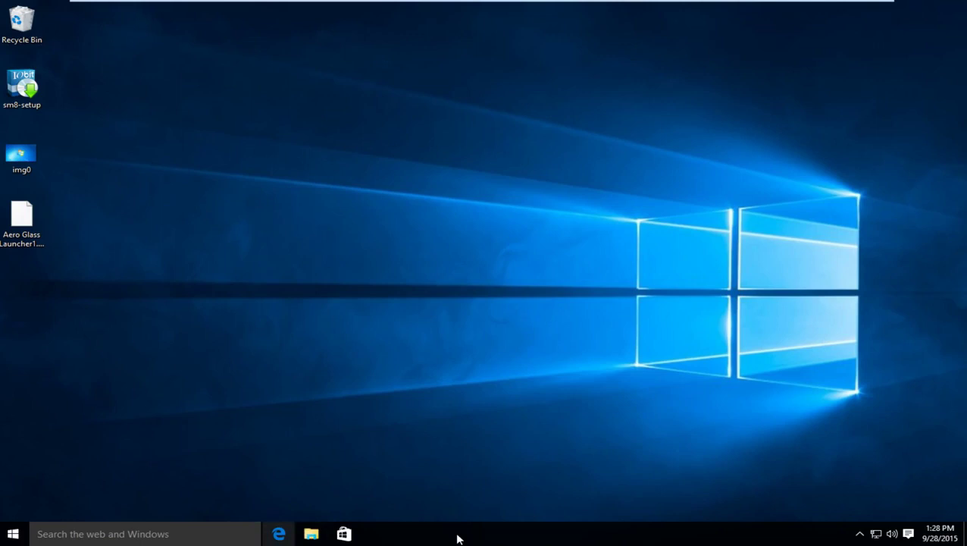
- Turn off 'Search online and include web results' in Cortana's search settings
click(91, 536)
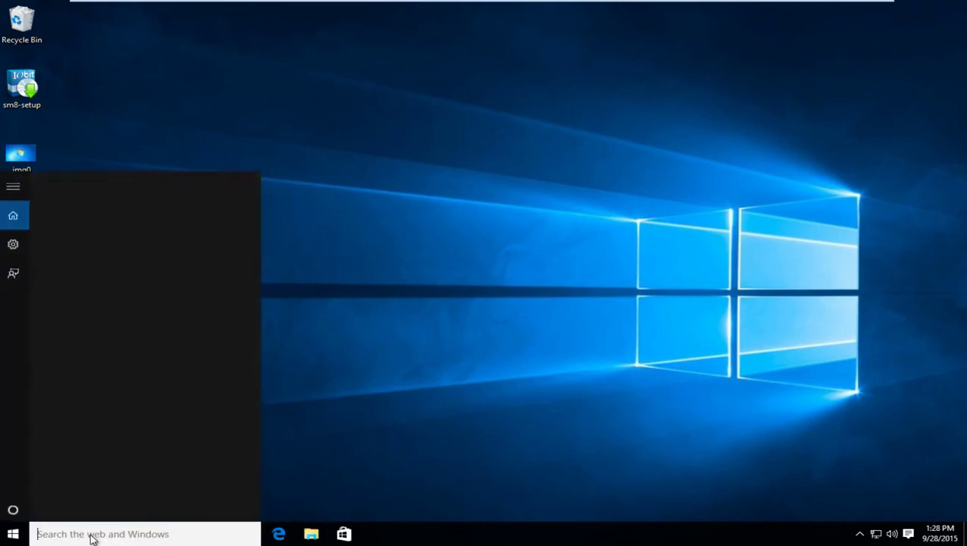
click(13, 243)
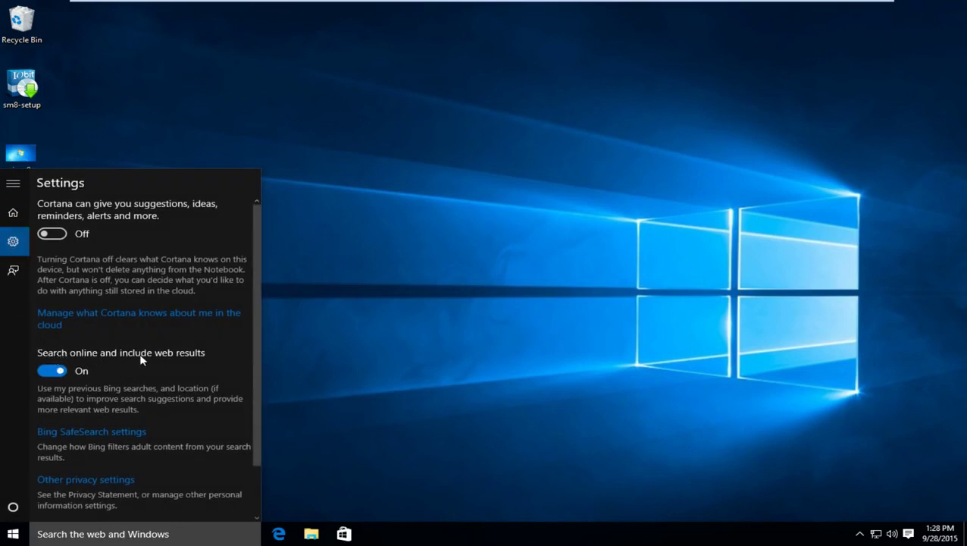
click(55, 374)
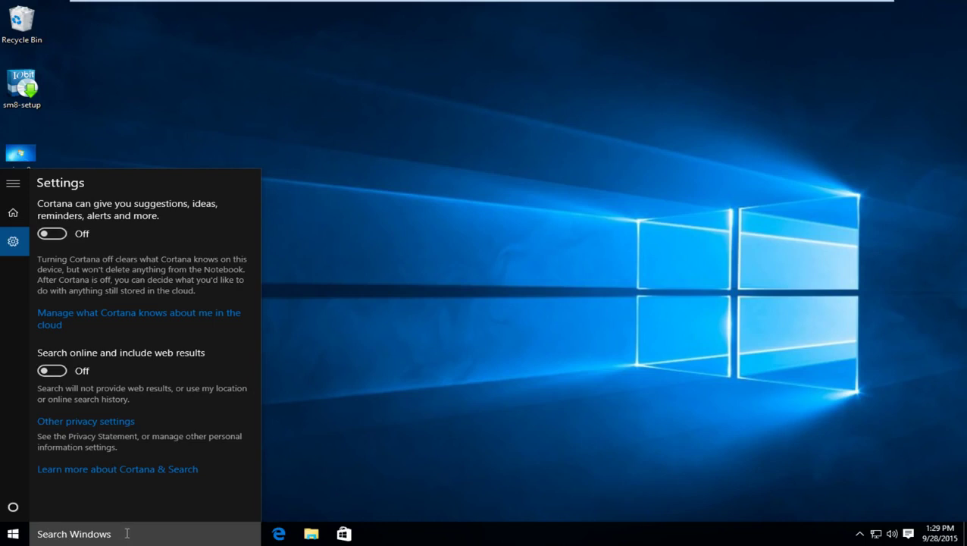
click(437, 452)
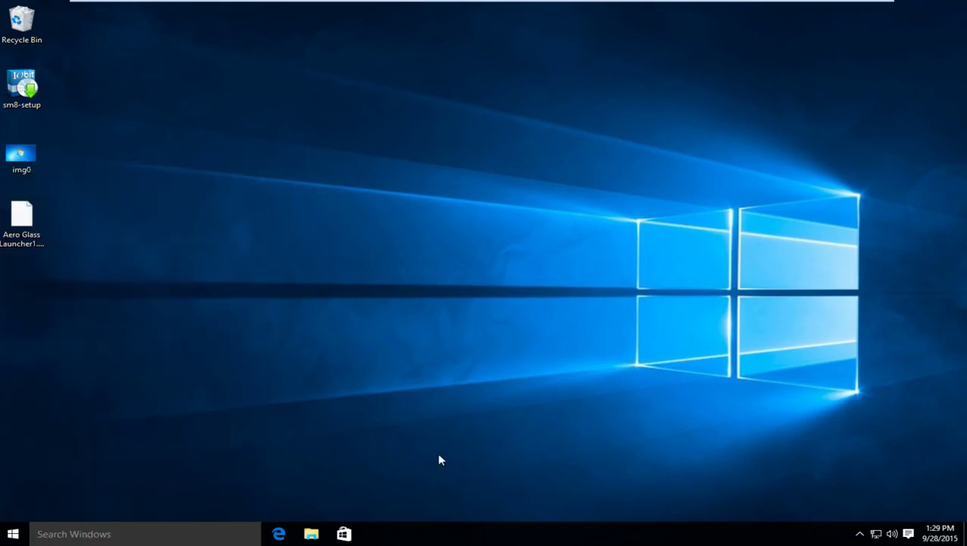
- Set taskbar Search to Hidden, then try a 'control' search in Start and dismiss it
right_click(476, 537)
mouse_move(530, 389)
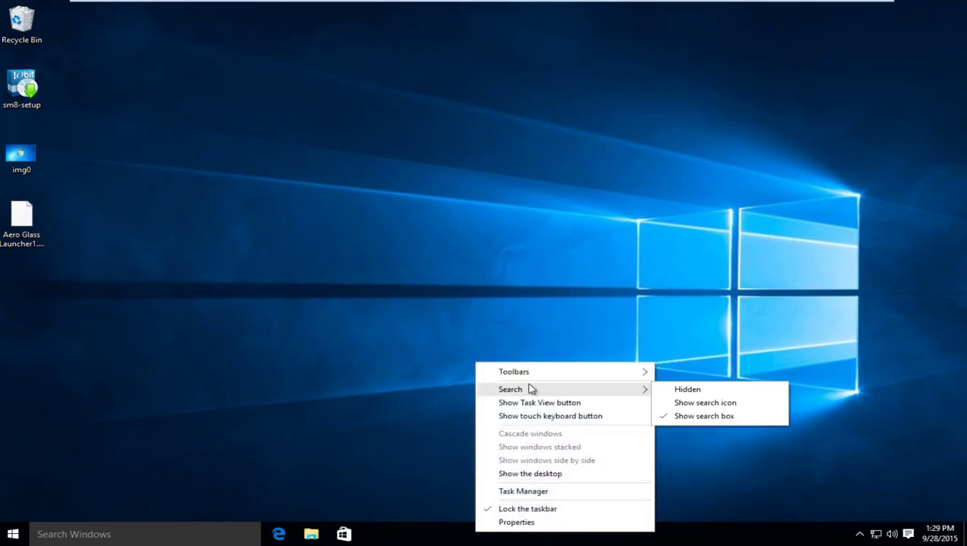
click(661, 391)
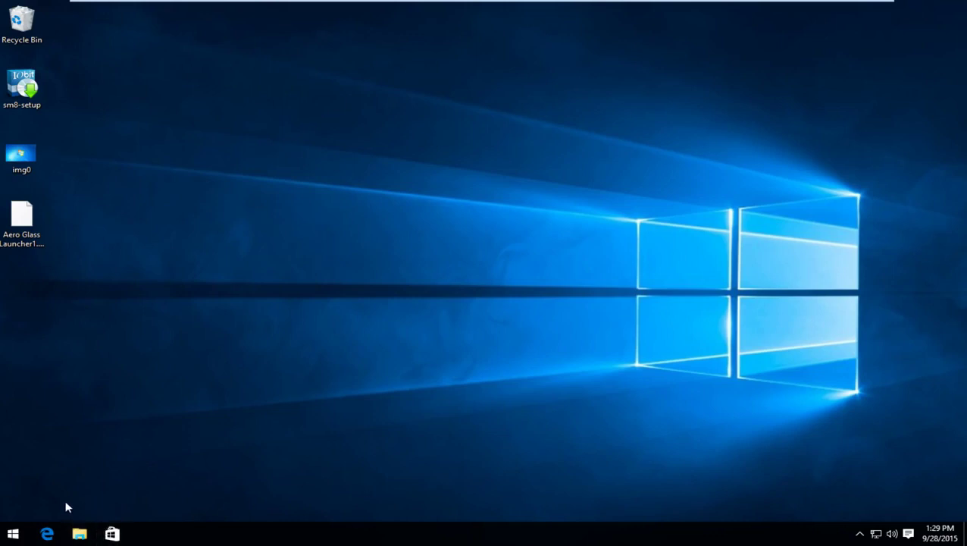
click(11, 537)
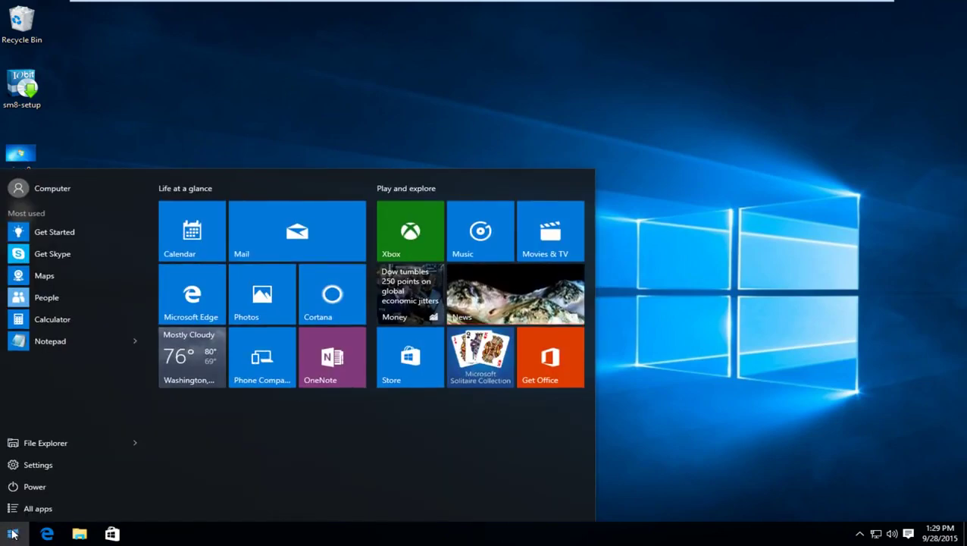
text(control)
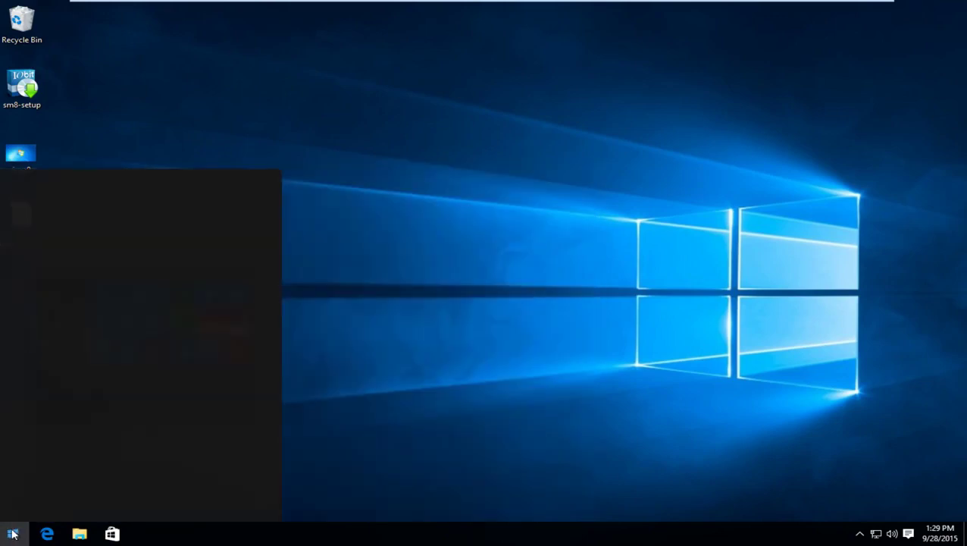
key(BackSpace)
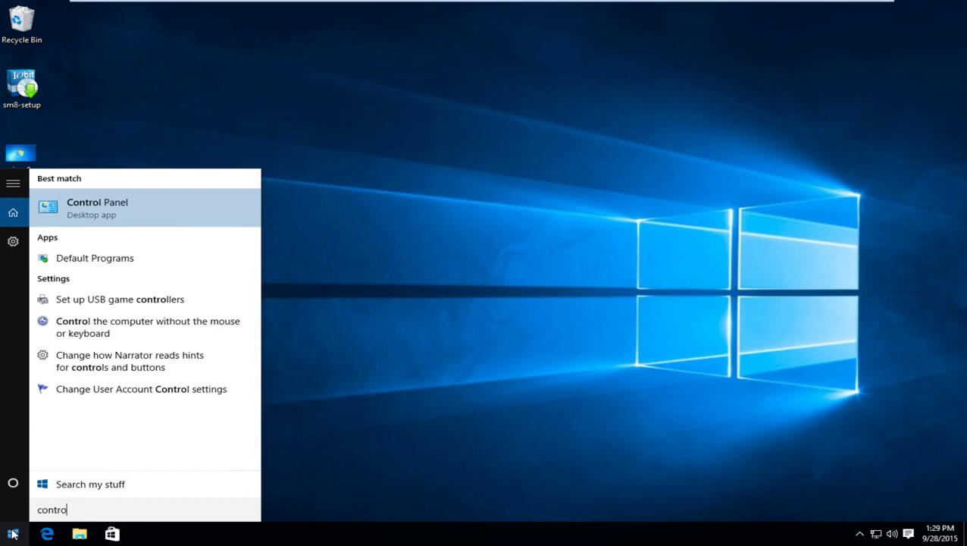
key(BackSpace)
key(BackSpace)
key(BackSpace)
key(BackSpace)
key(BackSpace)
key(BackSpace)
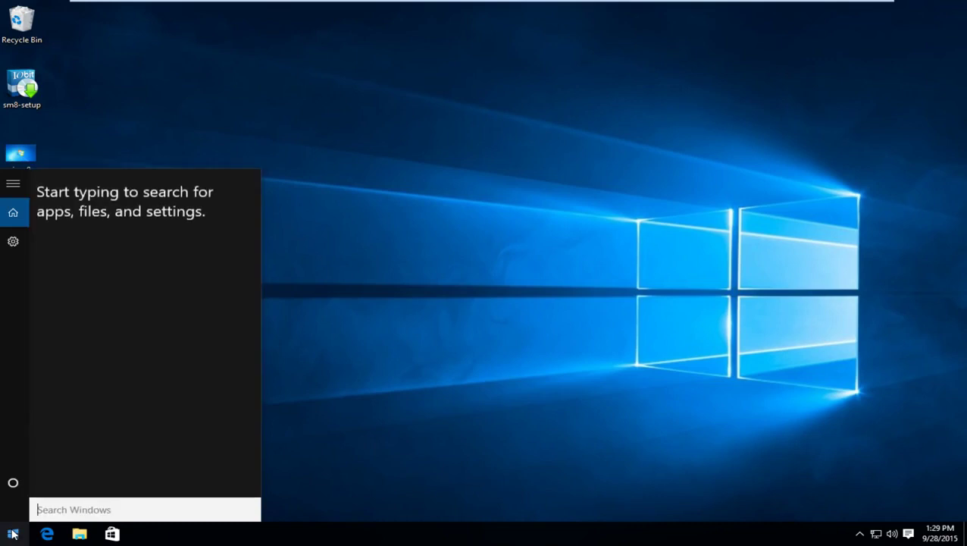
click(513, 337)
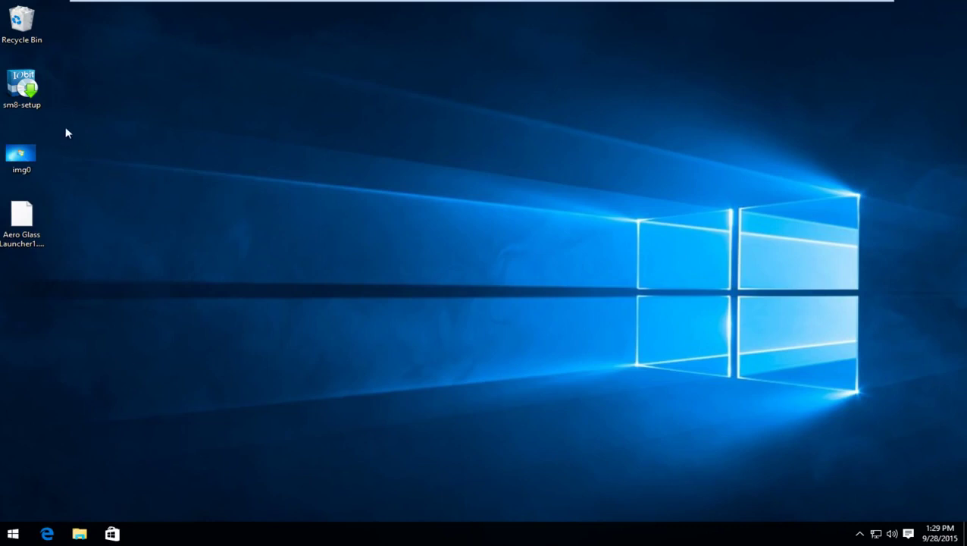
- Install Start Menu 8 from sm8-setup into the default folder, declining Advanced SystemCare
double_click(34, 91)
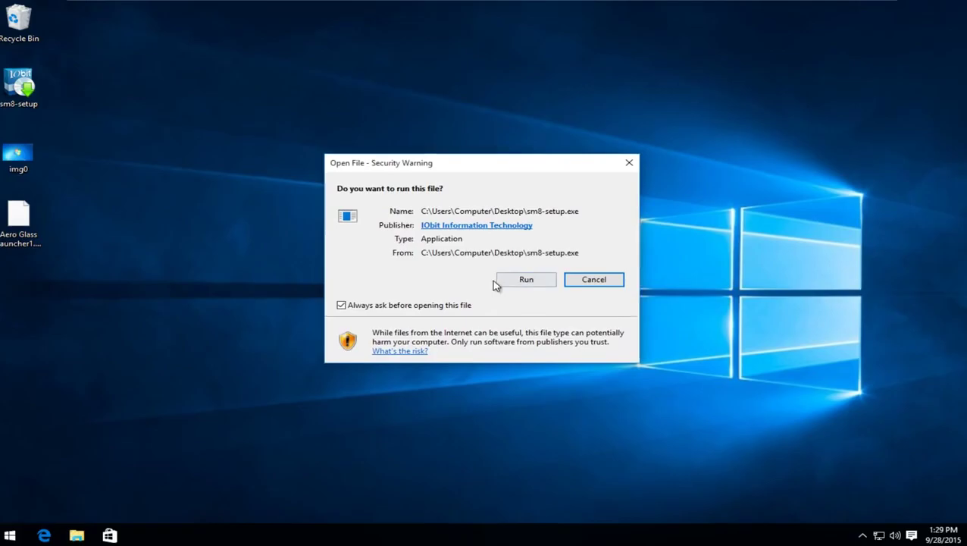
click(524, 280)
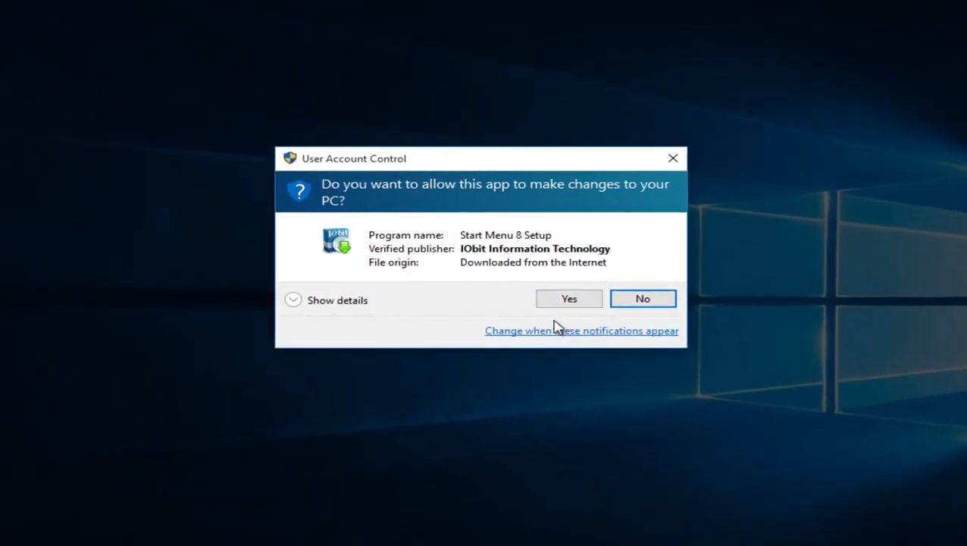
click(561, 300)
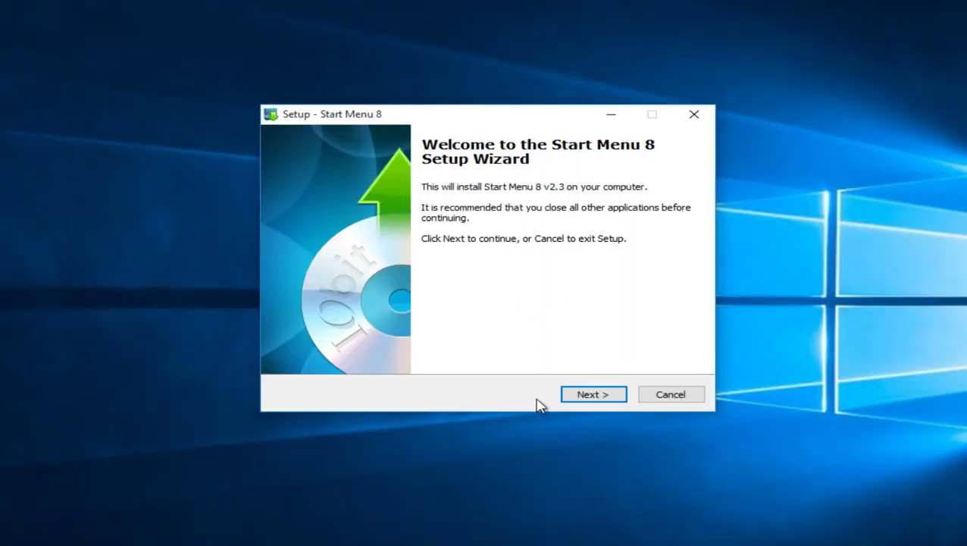
click(585, 401)
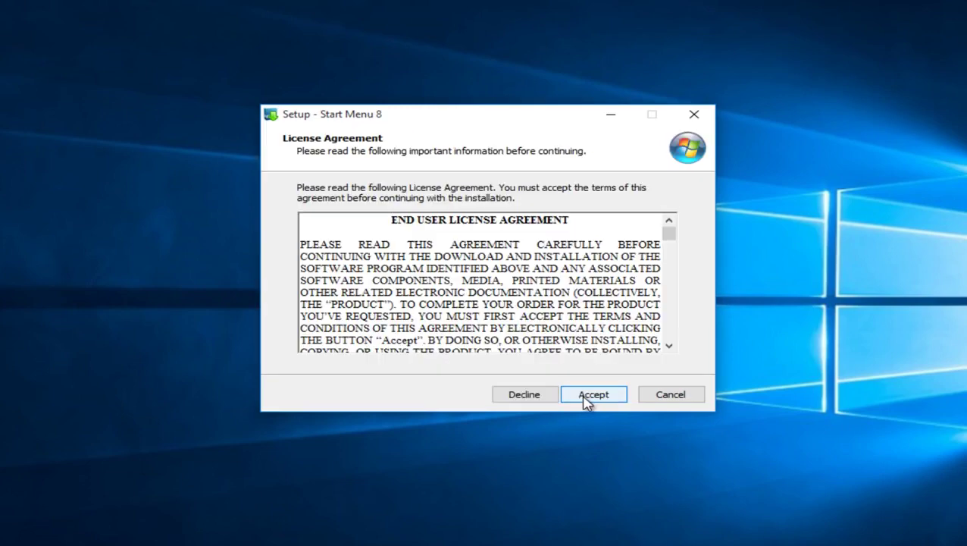
click(587, 400)
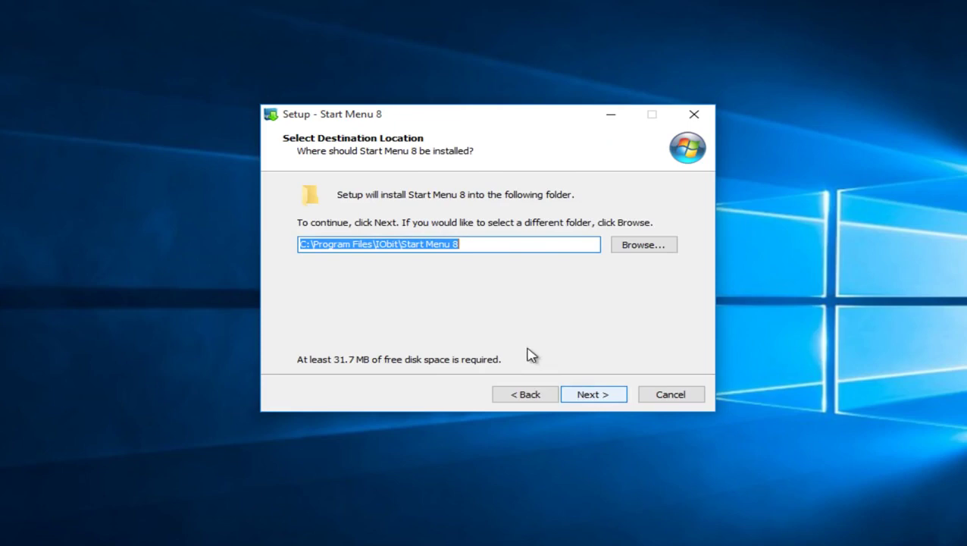
click(604, 396)
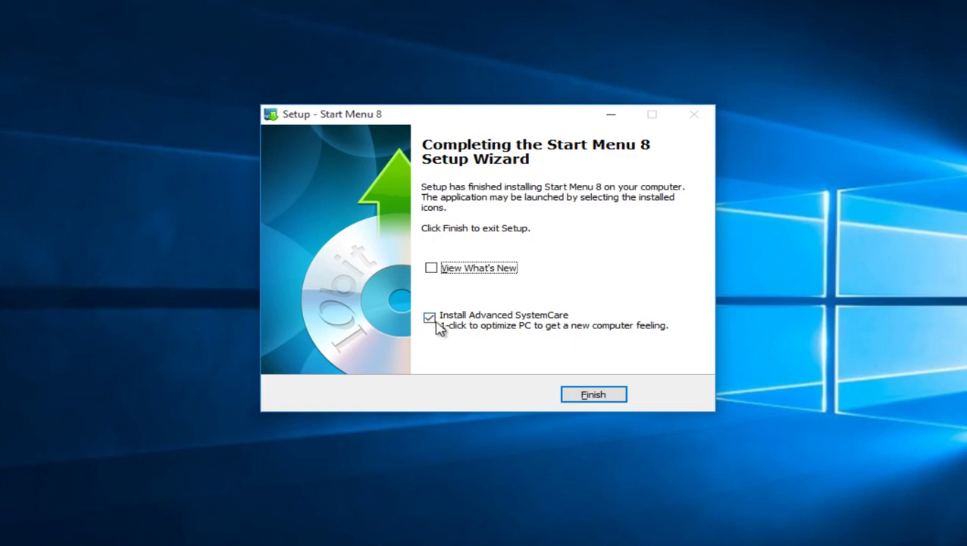
click(429, 319)
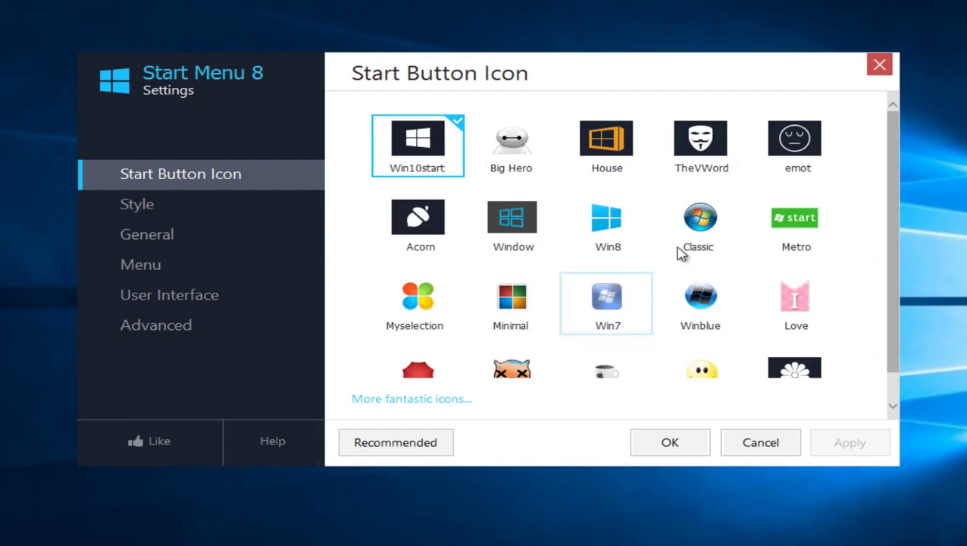
- Choose the Classic Windows 7 orb as the Start button icon and save the settings
click(703, 238)
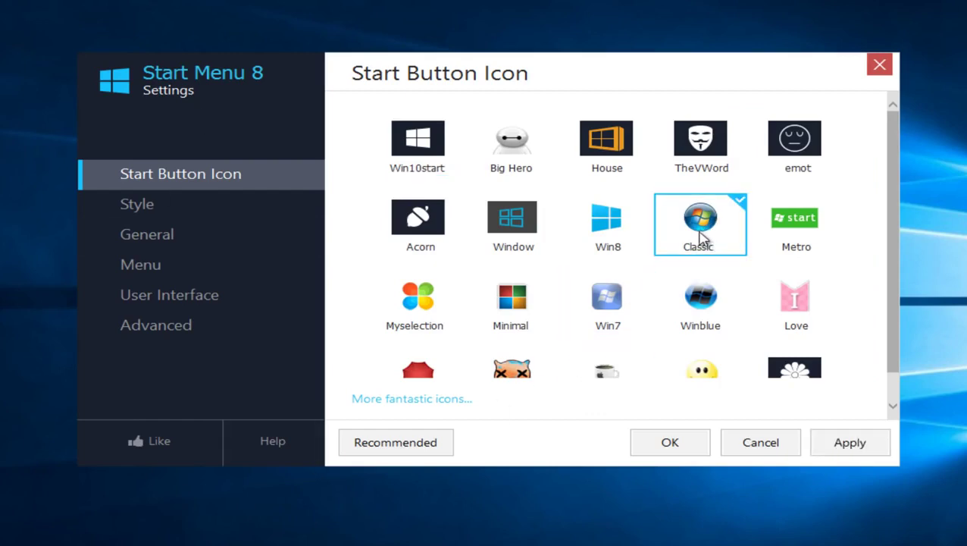
click(838, 450)
click(807, 438)
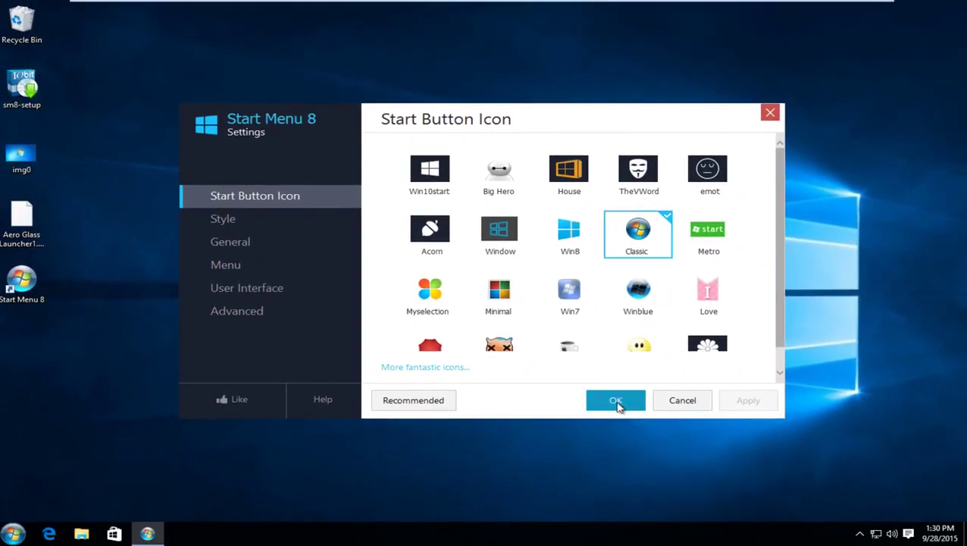
click(615, 402)
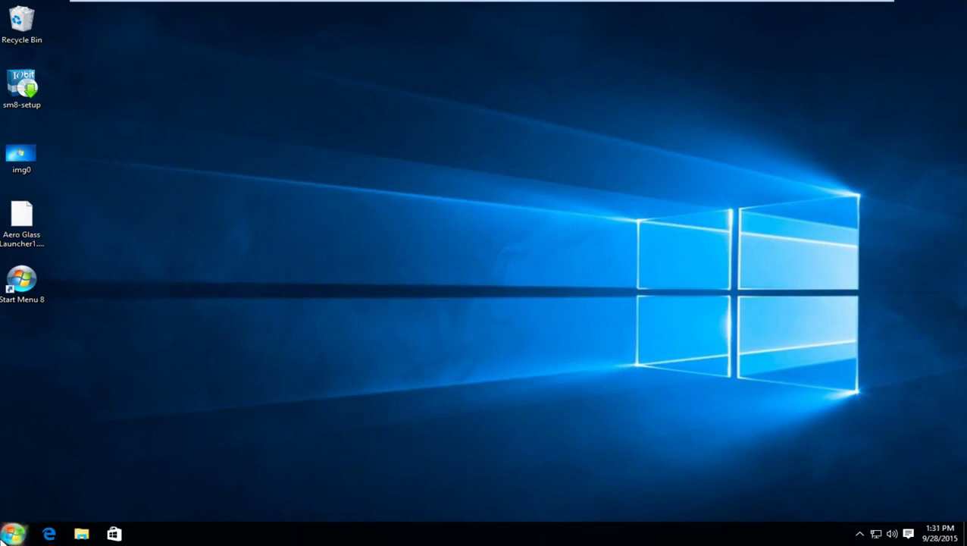
- Preview the new classic Start menu, then reopen Start Menu 8 Settings from the orb
click(12, 534)
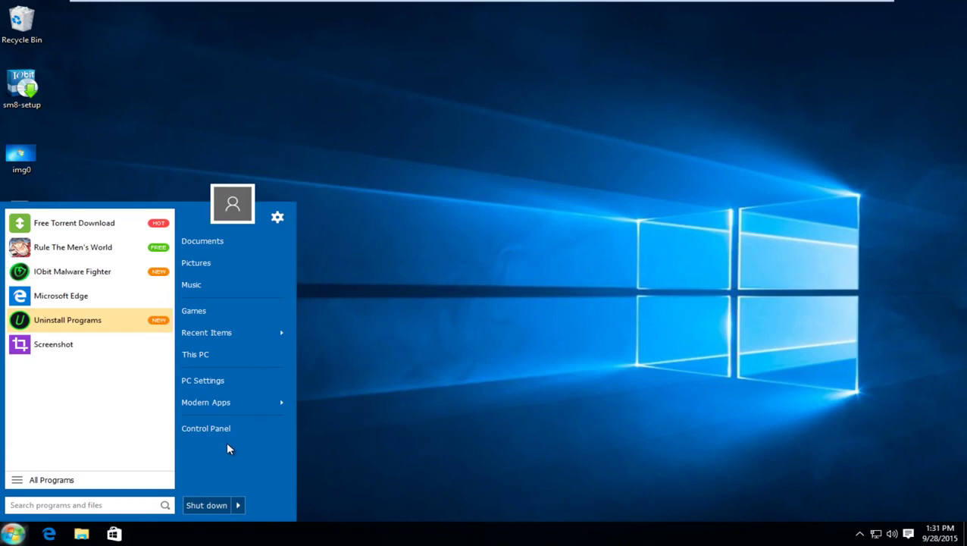
click(391, 382)
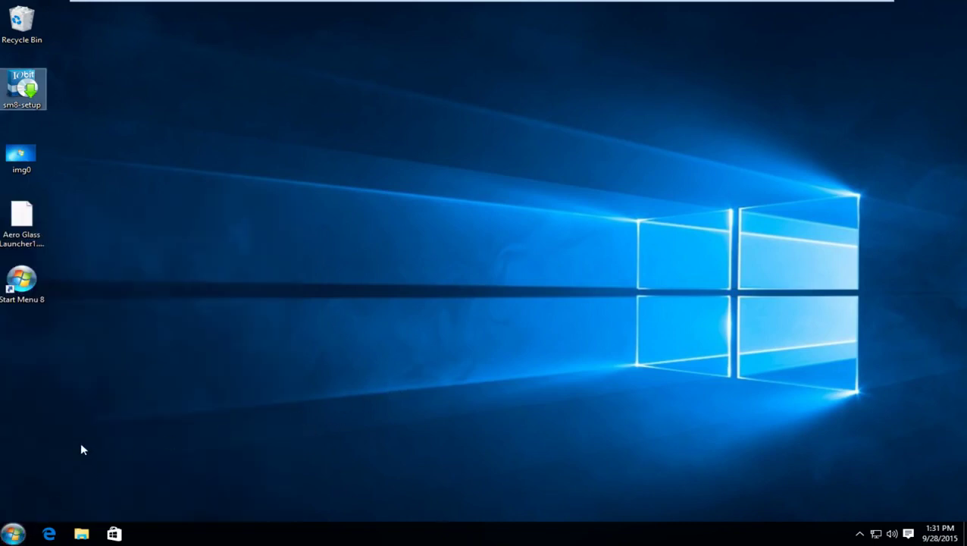
right_click(9, 535)
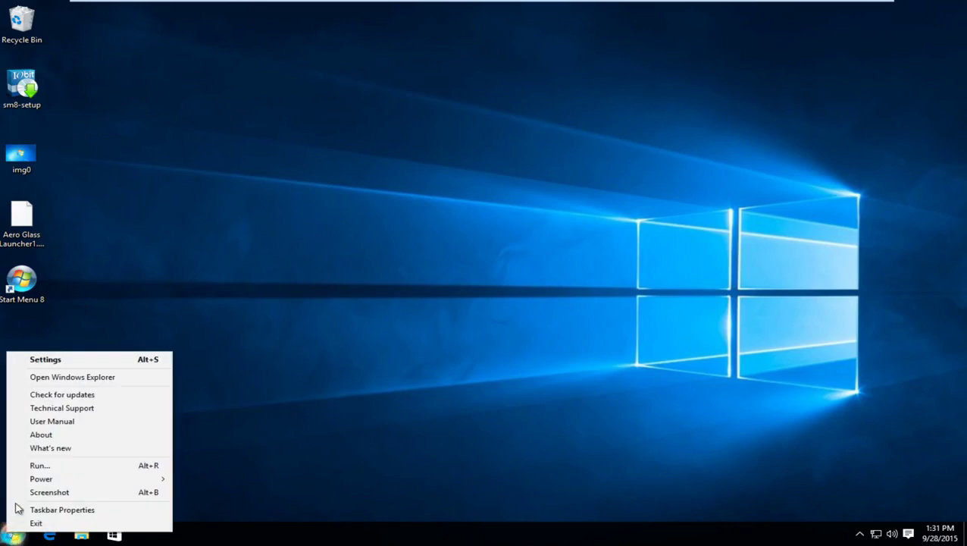
click(47, 360)
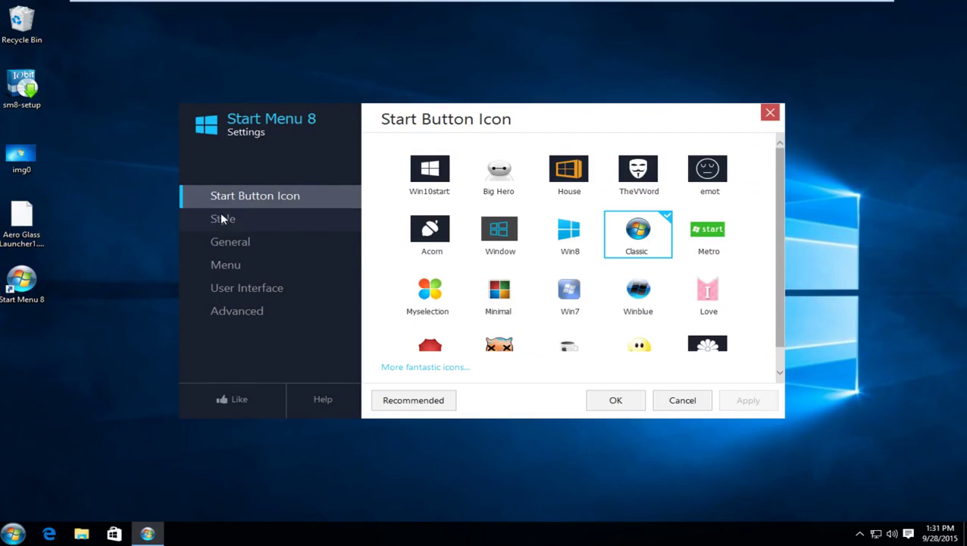
- Set the menu style to Flat with about half transparency, after trying Classic Windows 7 style
click(224, 218)
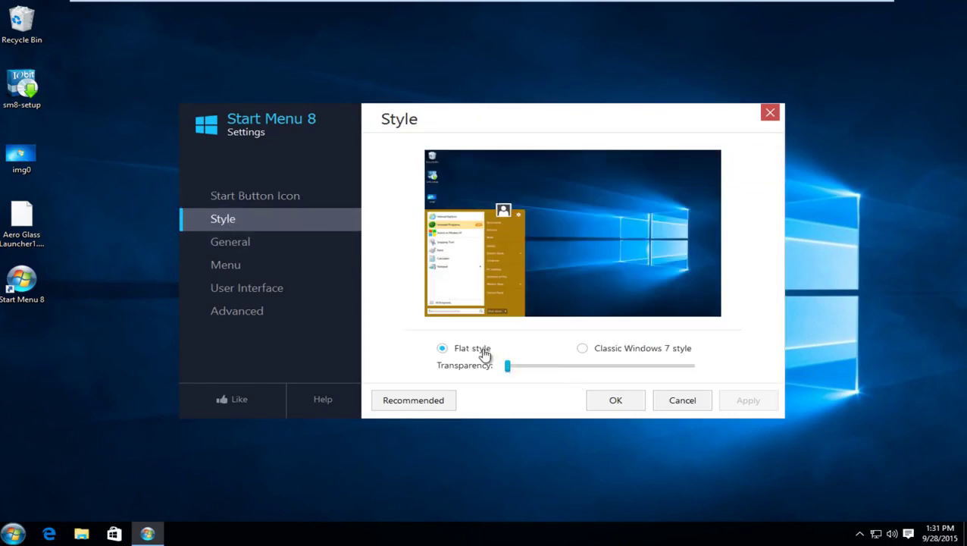
click(584, 349)
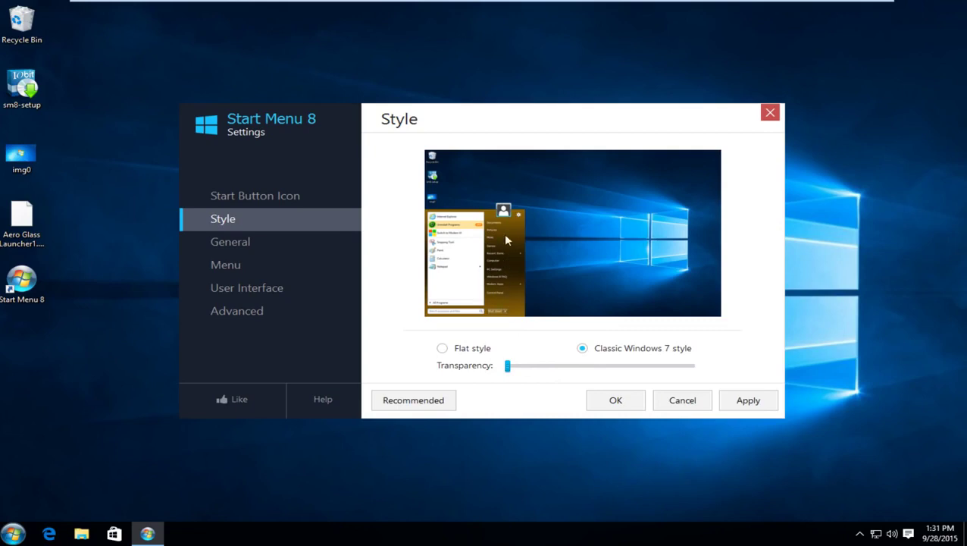
mouse_move(509, 368)
mouse_down()
mouse_move(644, 372)
mouse_move(589, 367)
mouse_move(608, 369)
mouse_up()
click(443, 349)
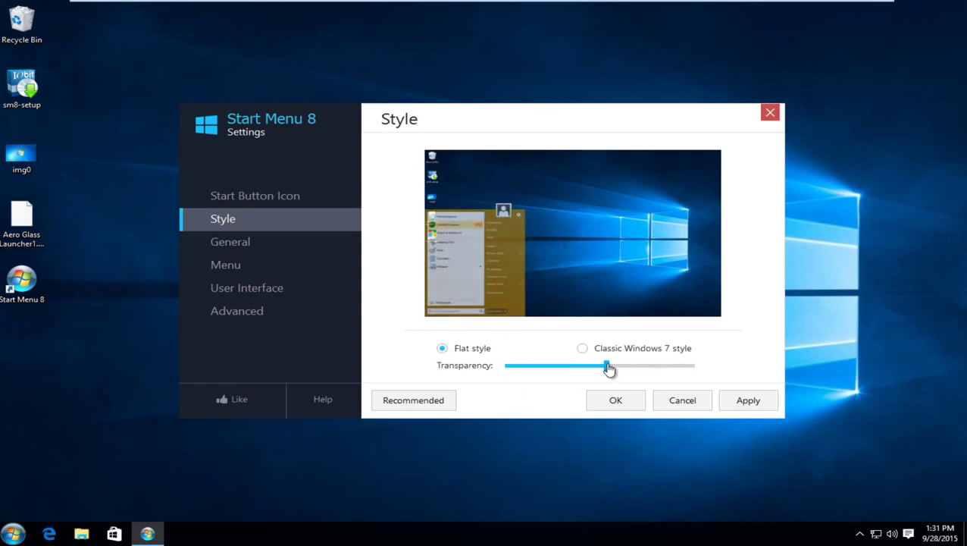
- Browse the General and Menu settings, briefly previewing the current Start menu
click(231, 243)
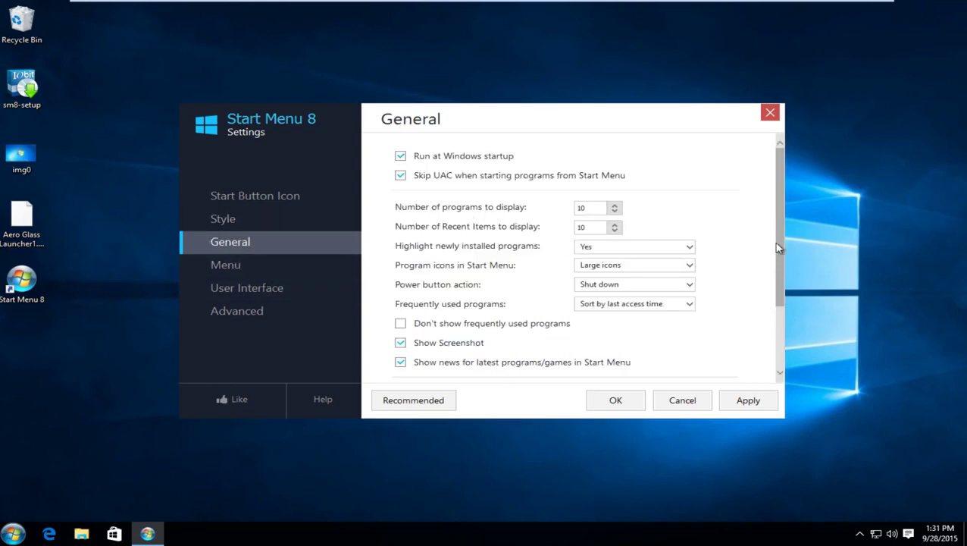
drag(774, 284, 776, 365)
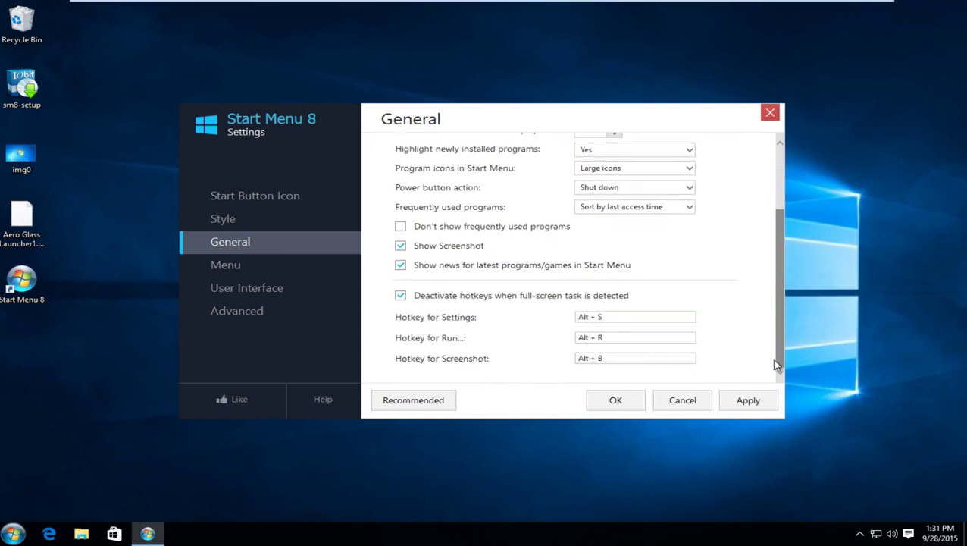
click(233, 271)
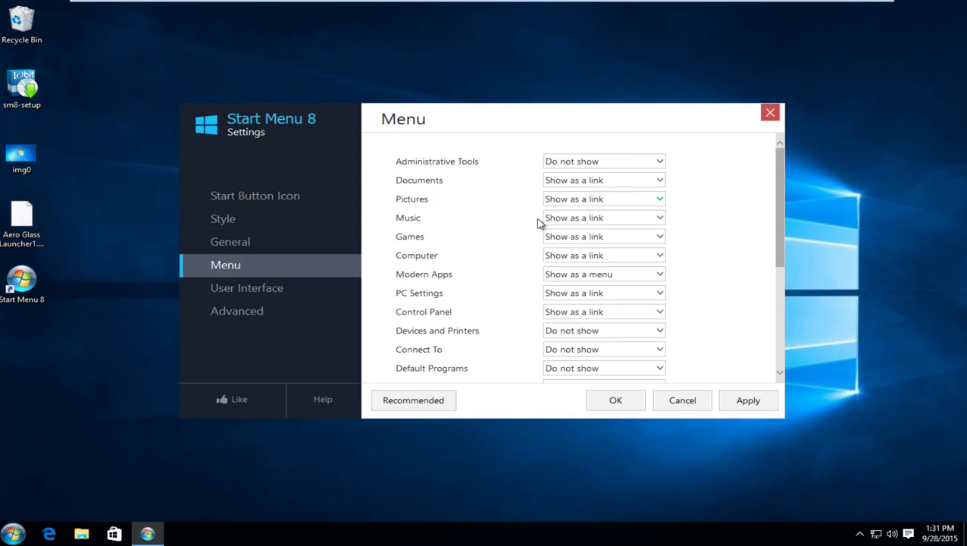
click(3, 535)
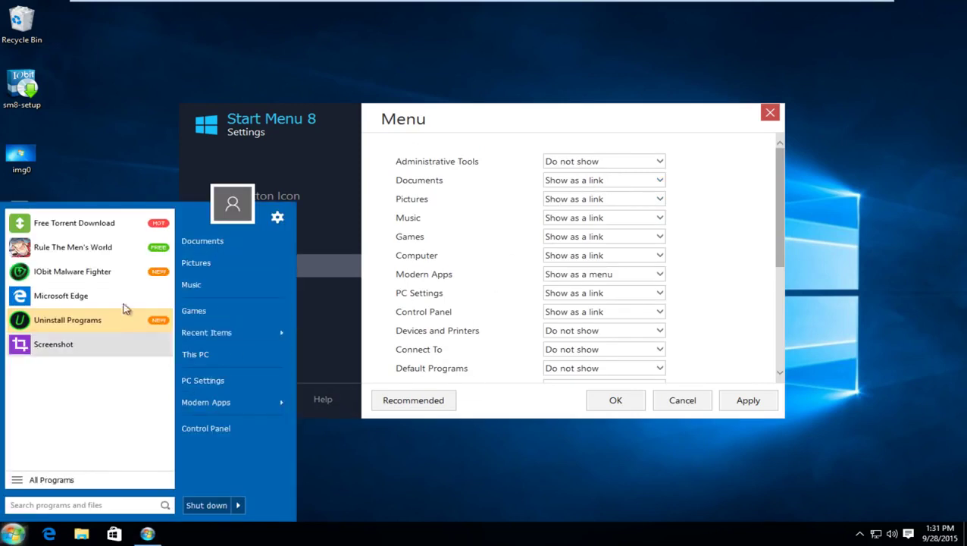
click(559, 123)
- Set Computer to 'Show as a menu', save the settings, and check the Start menu
click(591, 261)
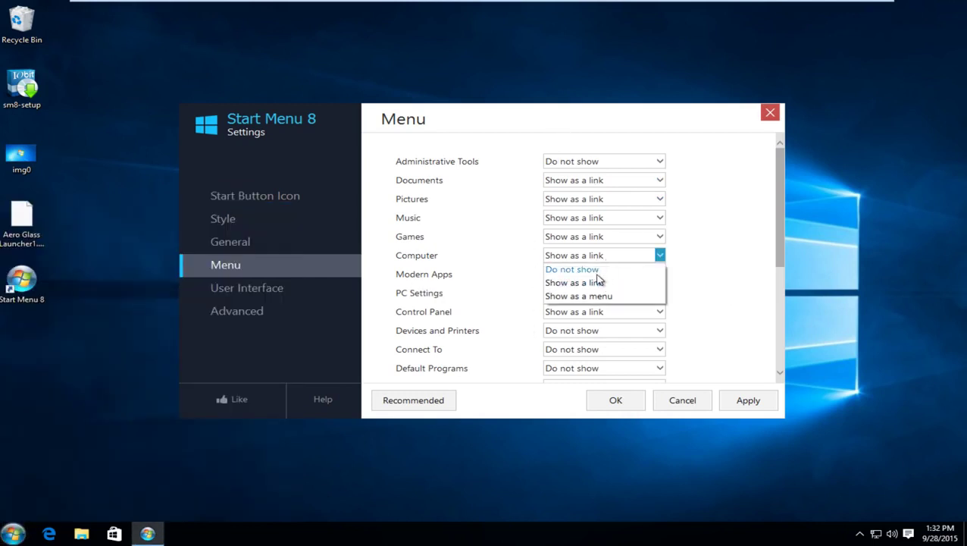
click(562, 297)
click(745, 405)
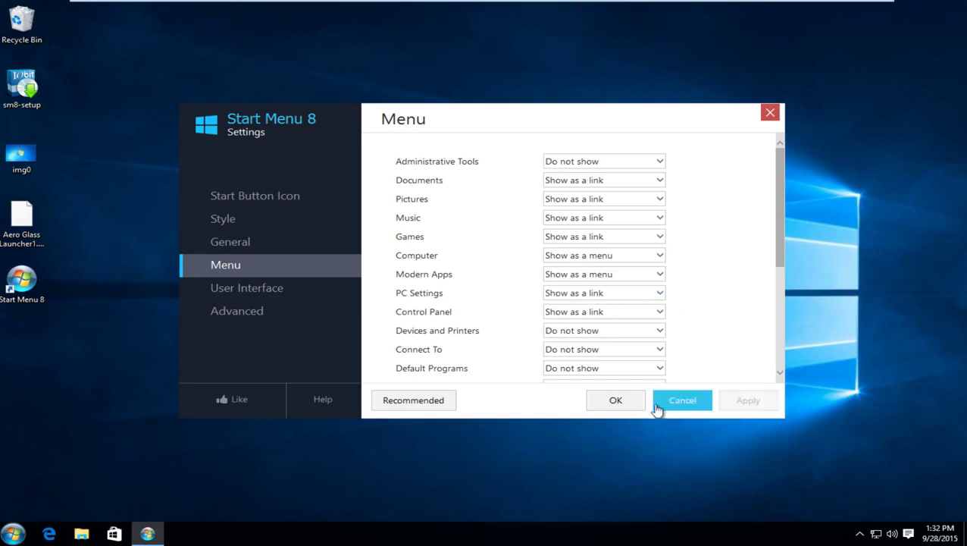
click(621, 402)
click(13, 534)
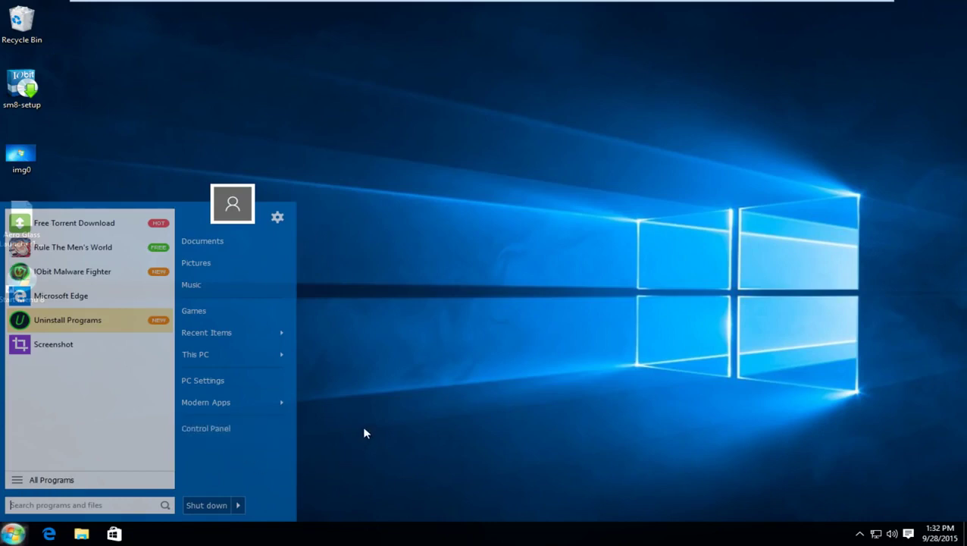
- Set the desktop picture img0 as the Windows 7 desktop background
click(394, 435)
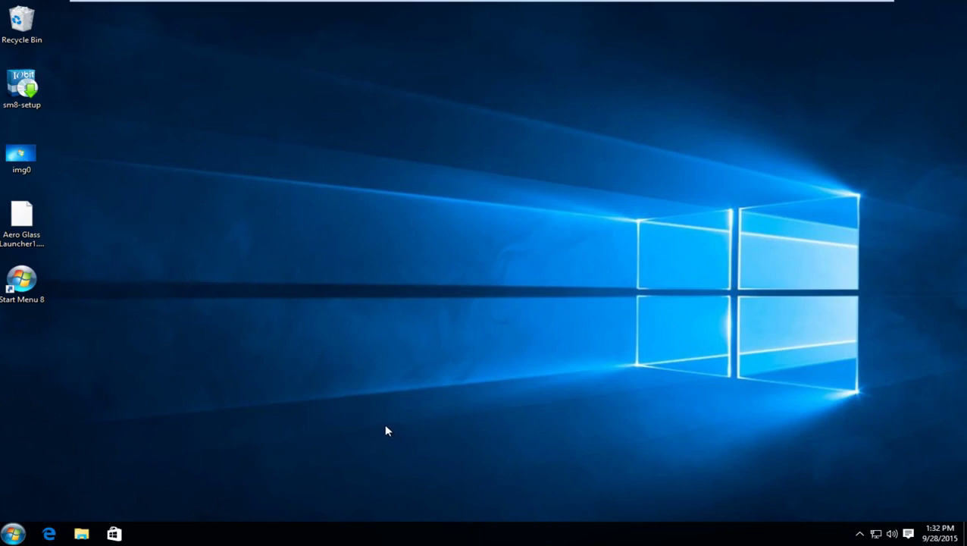
click(39, 160)
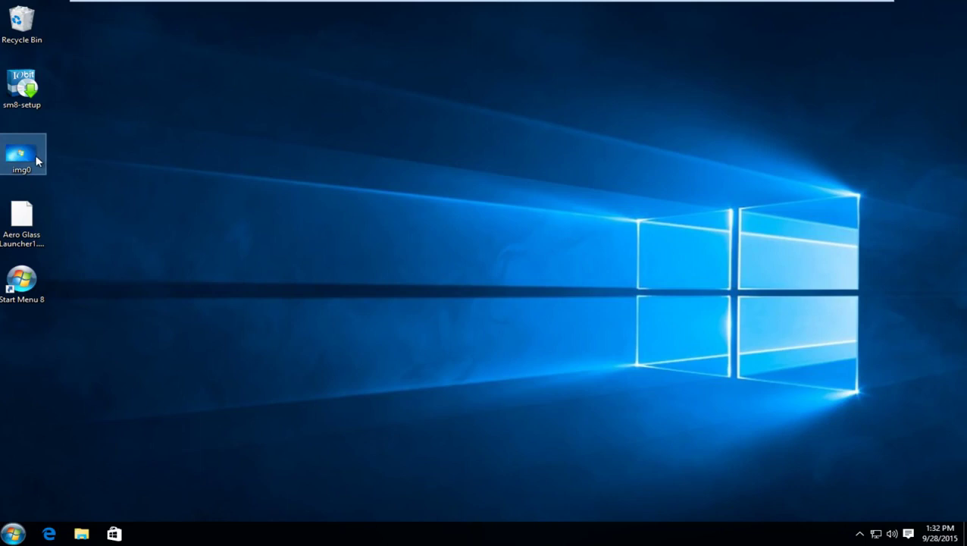
right_click(36, 156)
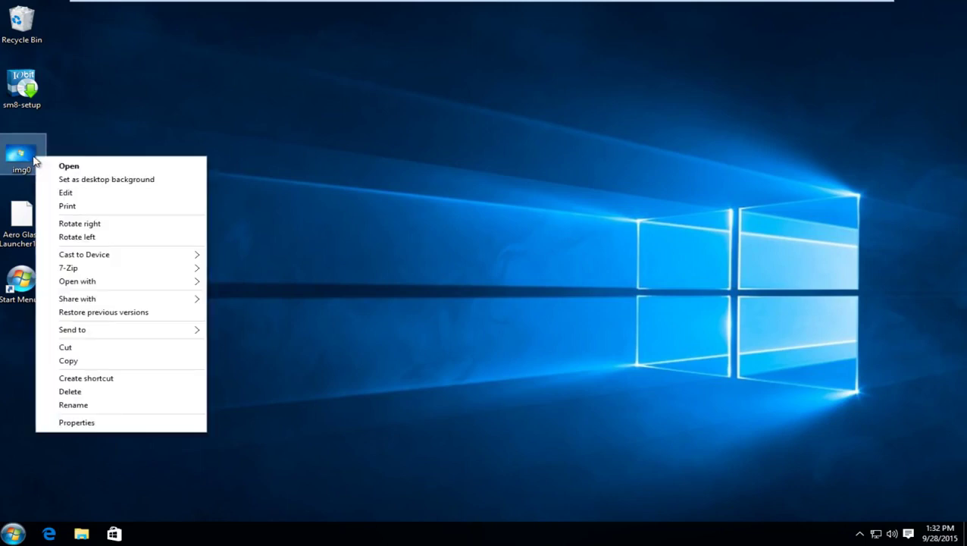
click(79, 181)
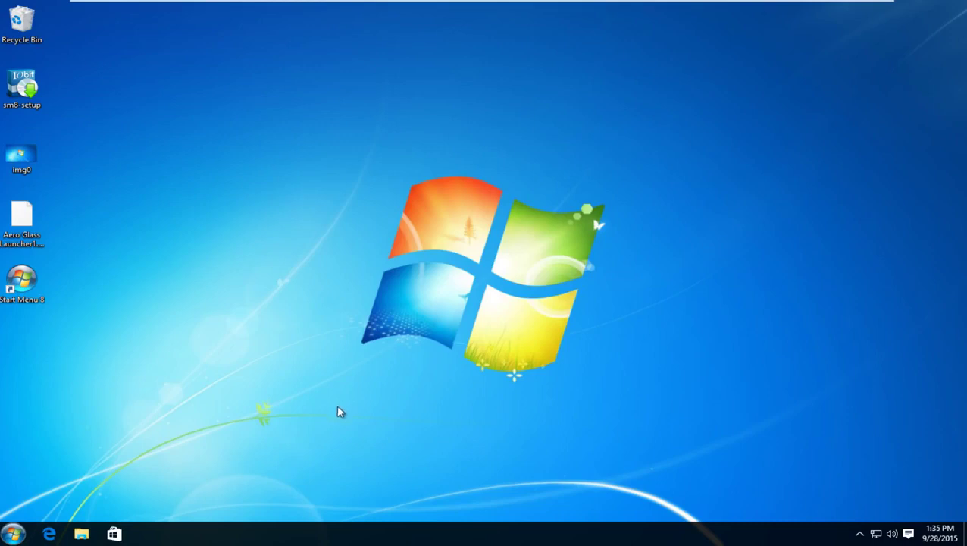
- Open the Colors page of Personalization settings
right_click(258, 287)
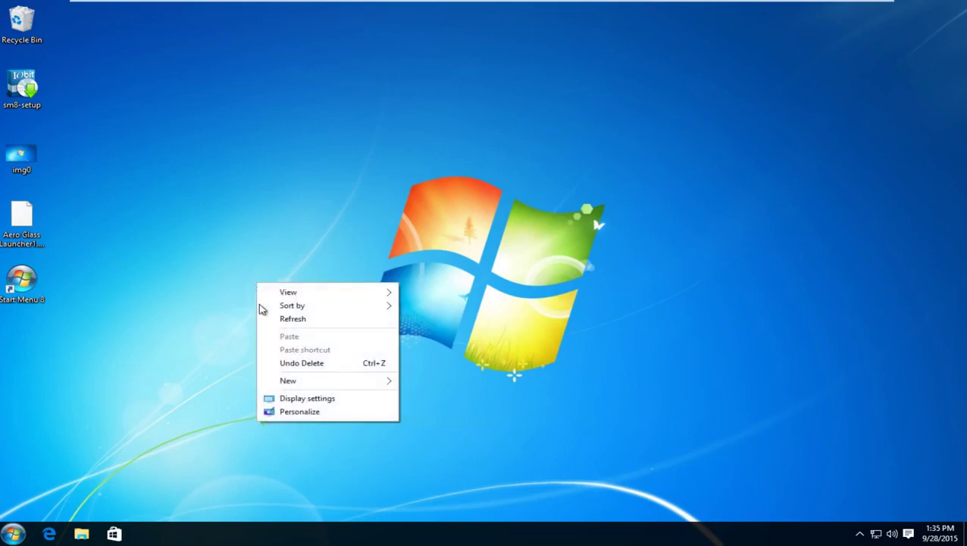
click(288, 412)
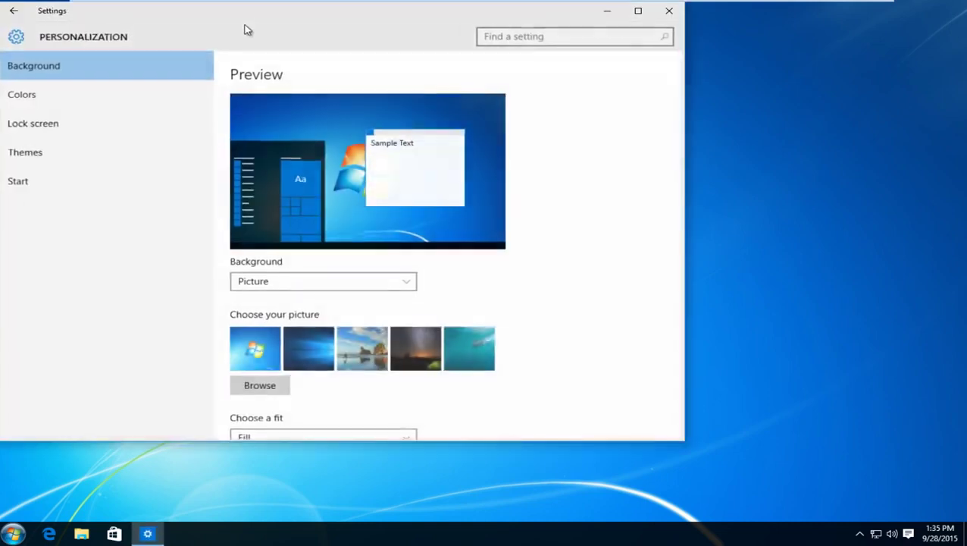
drag(244, 29, 371, 44)
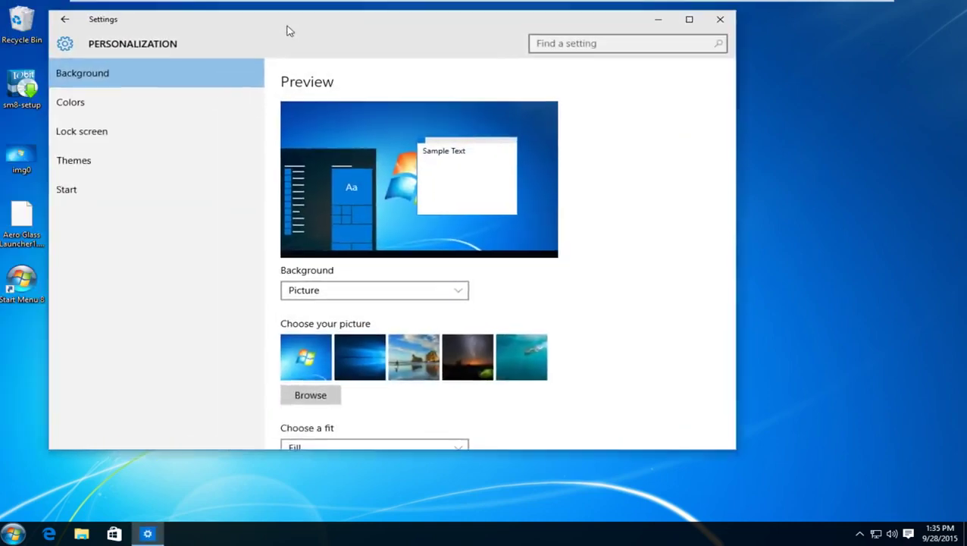
scroll(451, 282, down, 1)
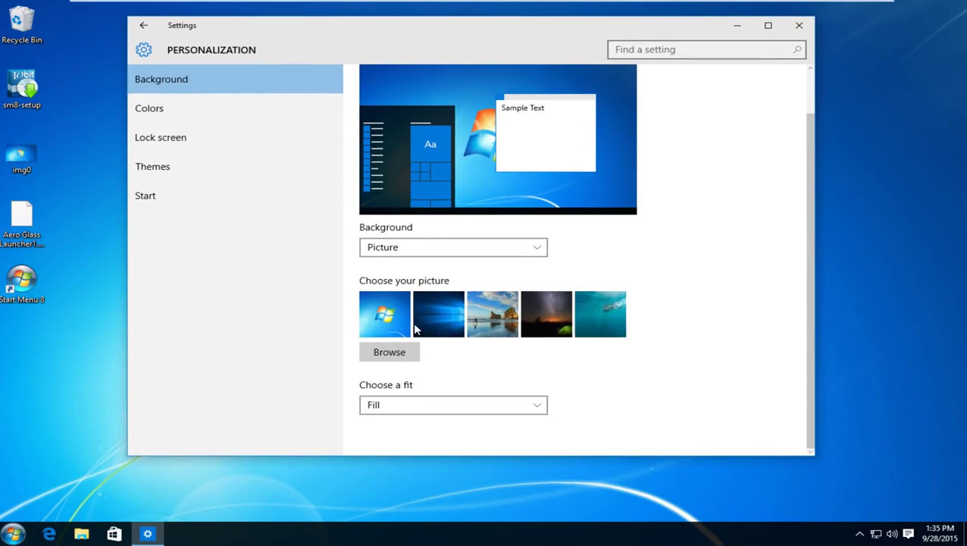
click(147, 109)
scroll(514, 292, down, 2)
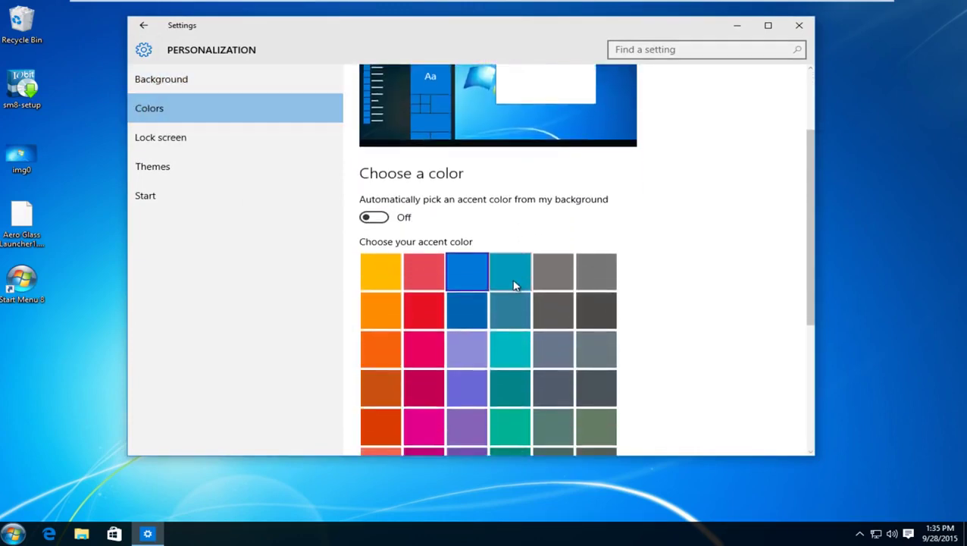
scroll(514, 280, down, 3)
scroll(512, 274, up, 3)
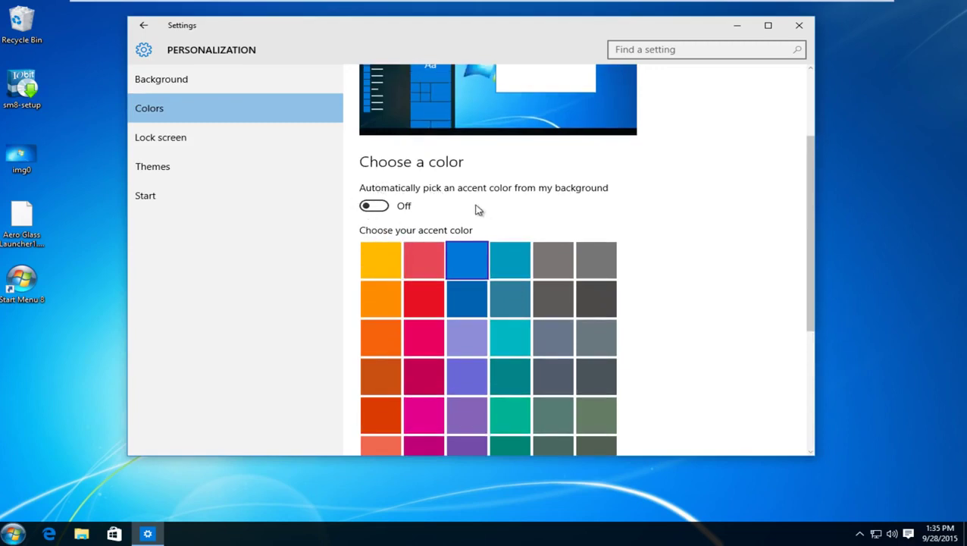
- Enable automatic accent colour from the wallpaper and show it on Start, taskbar and action center
click(375, 207)
click(374, 207)
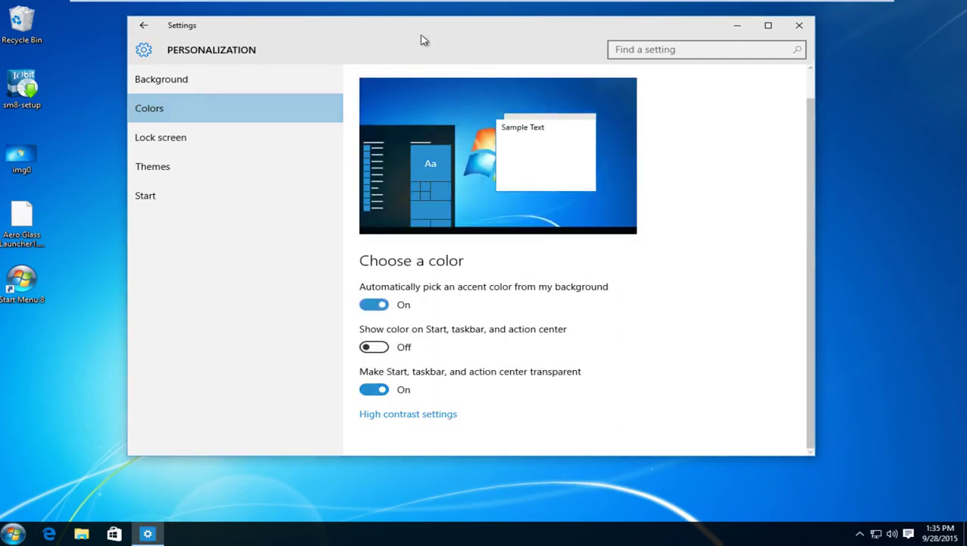
drag(422, 39, 496, 63)
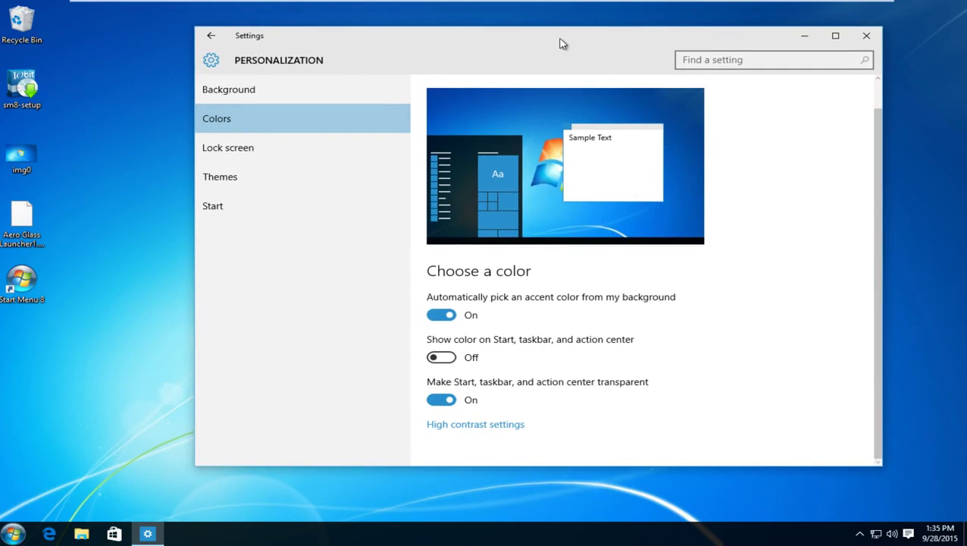
drag(561, 41, 515, 46)
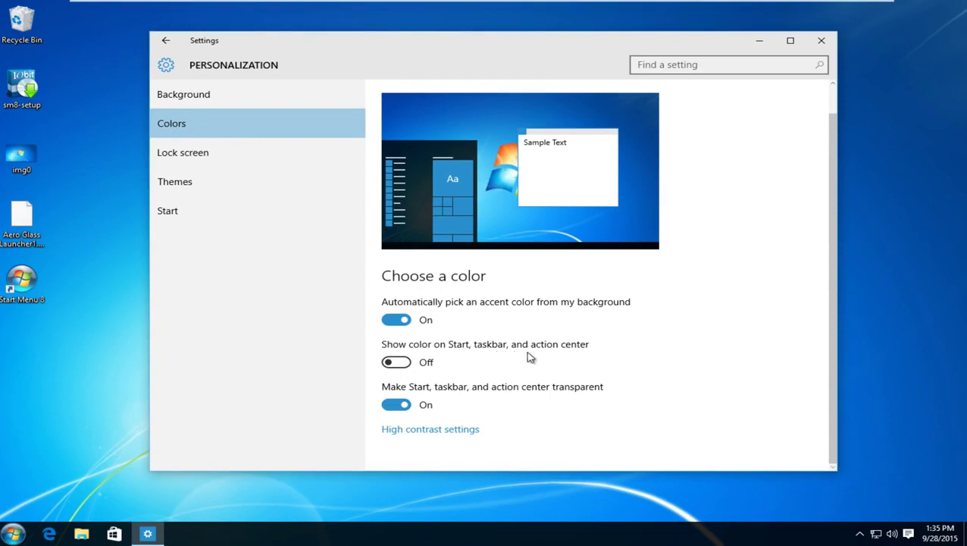
click(404, 364)
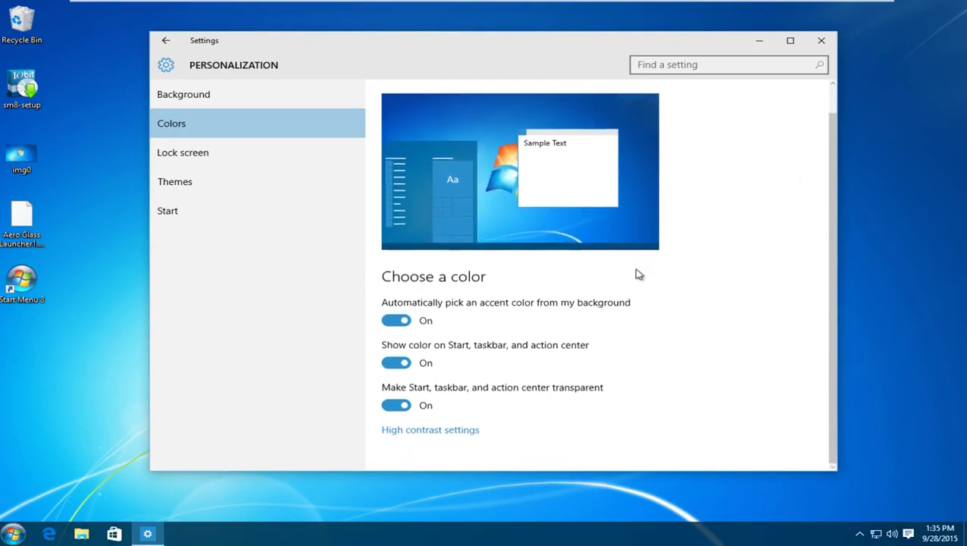
- Close Settings to show the Windows 7 wallpaper and accent-coloured taskbar
click(817, 46)
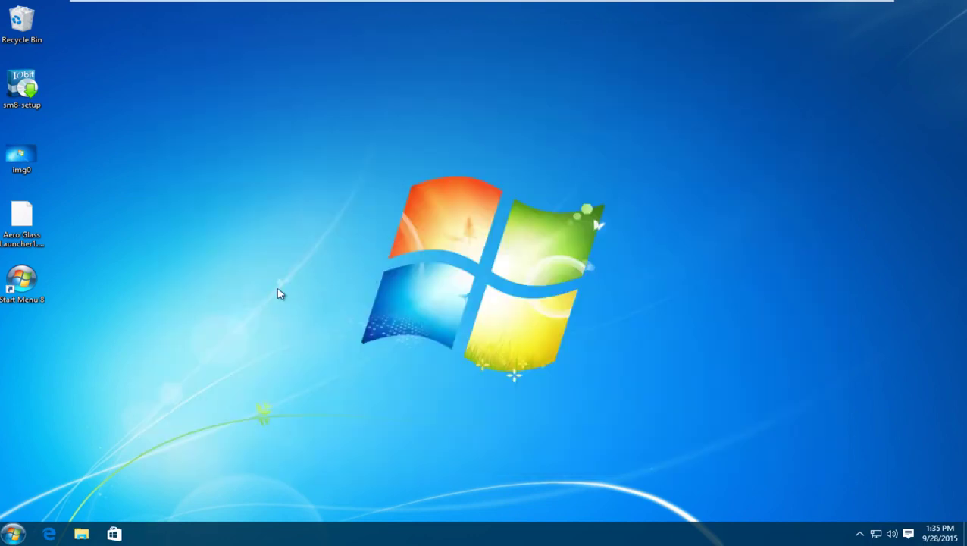